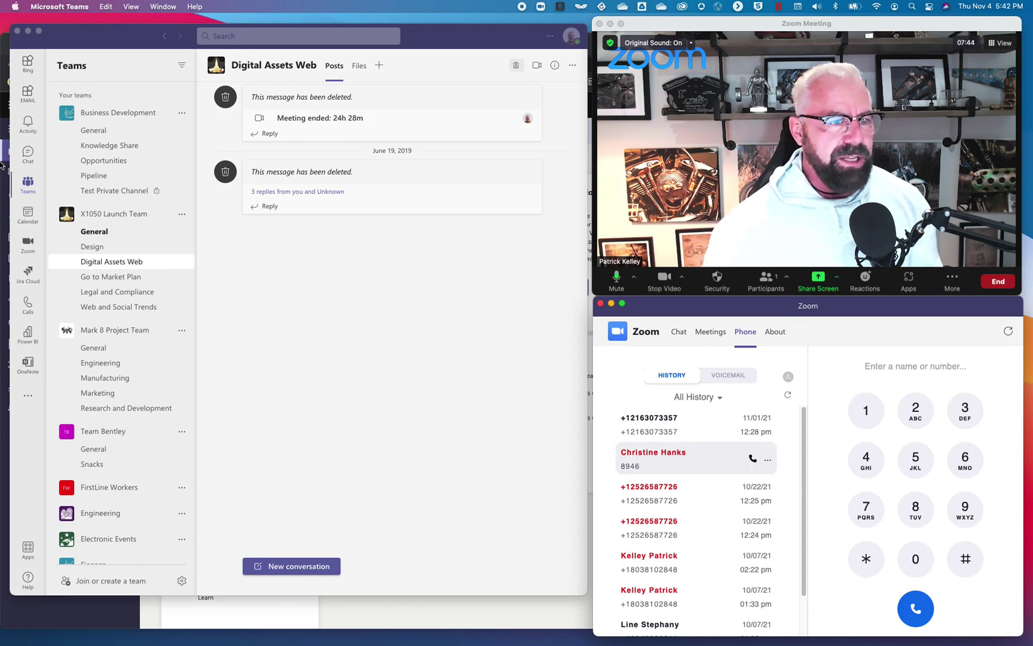
Open the Zoom app in Teams and view its Meetings and Phone pages.
{"action": "left_click", "coordinate": [28, 244]}
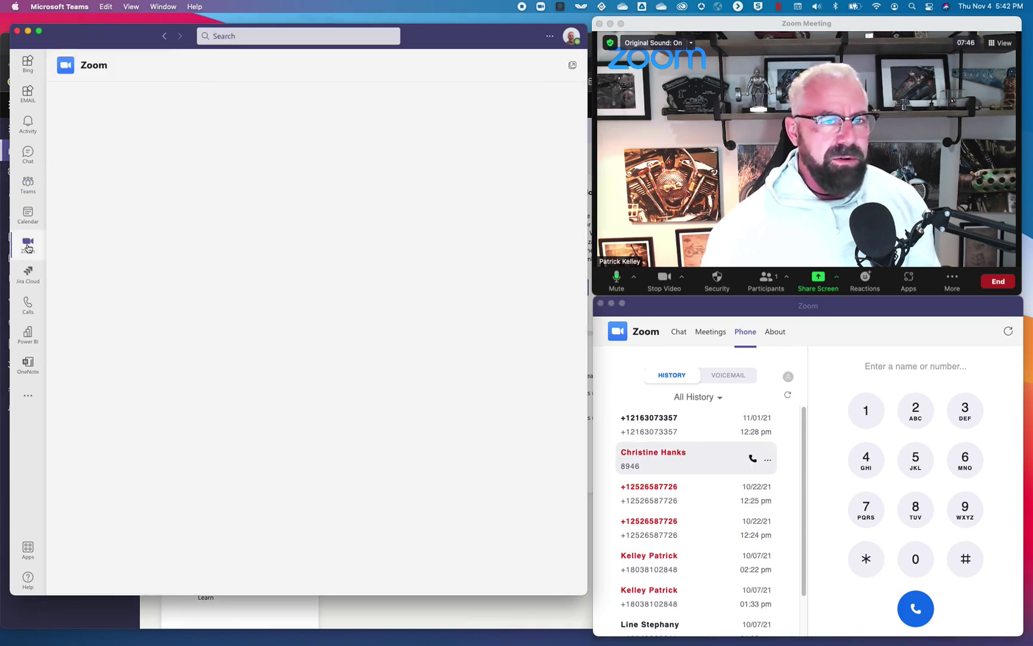
{"action": "left_click", "coordinate": [155, 67]}
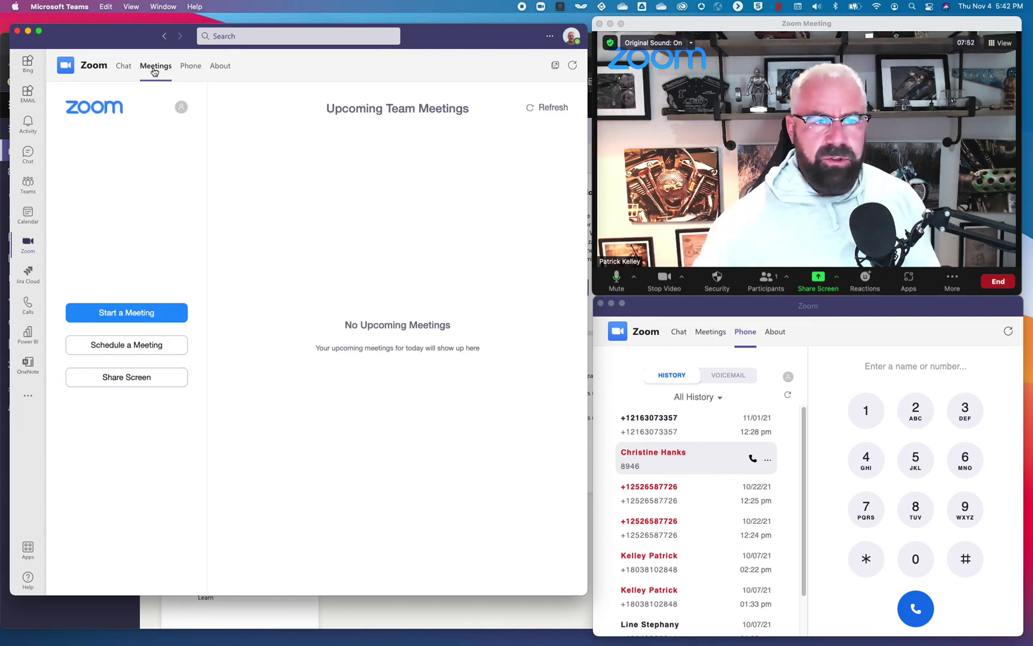
{"action": "left_click", "coordinate": [193, 66]}
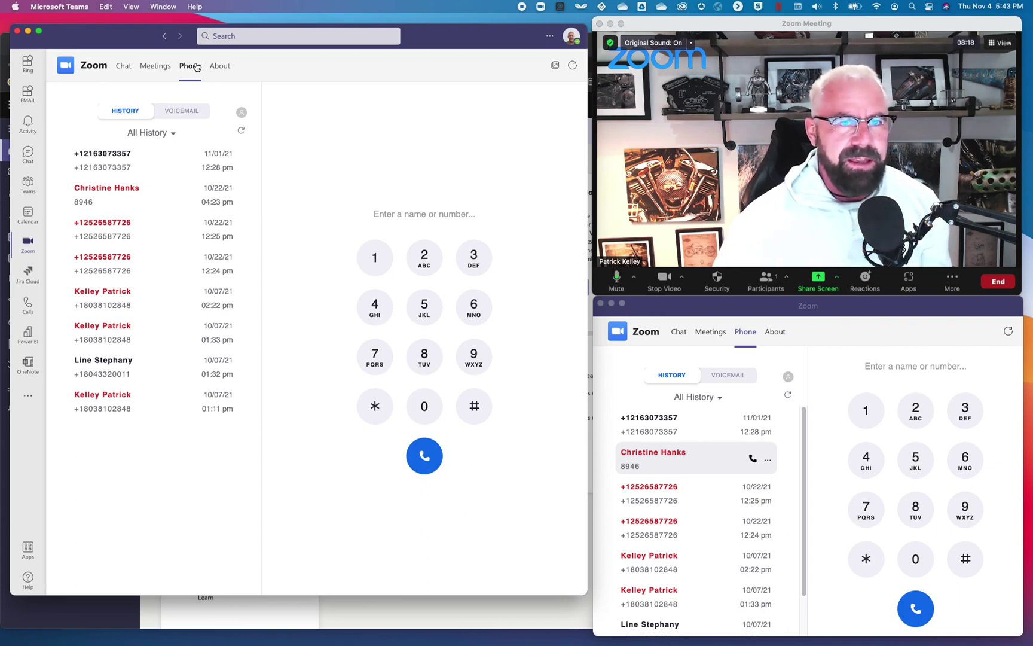
Pop the Zoom app out into its own window and return the main window to the Digital Assets Web channel.
{"action": "right_click", "coordinate": [26, 250]}
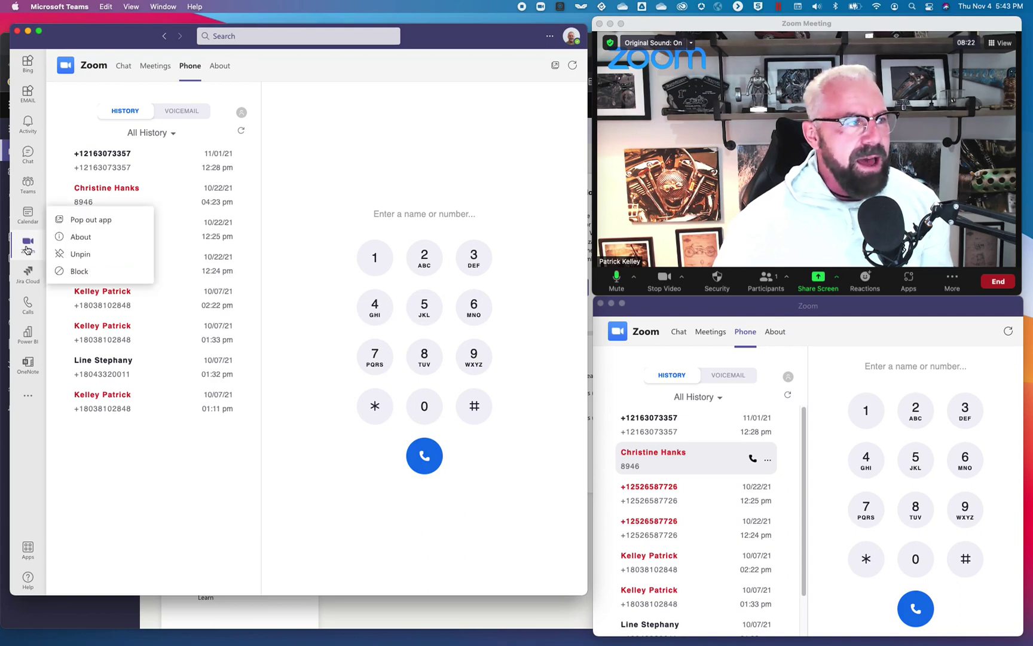
{"action": "left_click", "coordinate": [90, 221]}
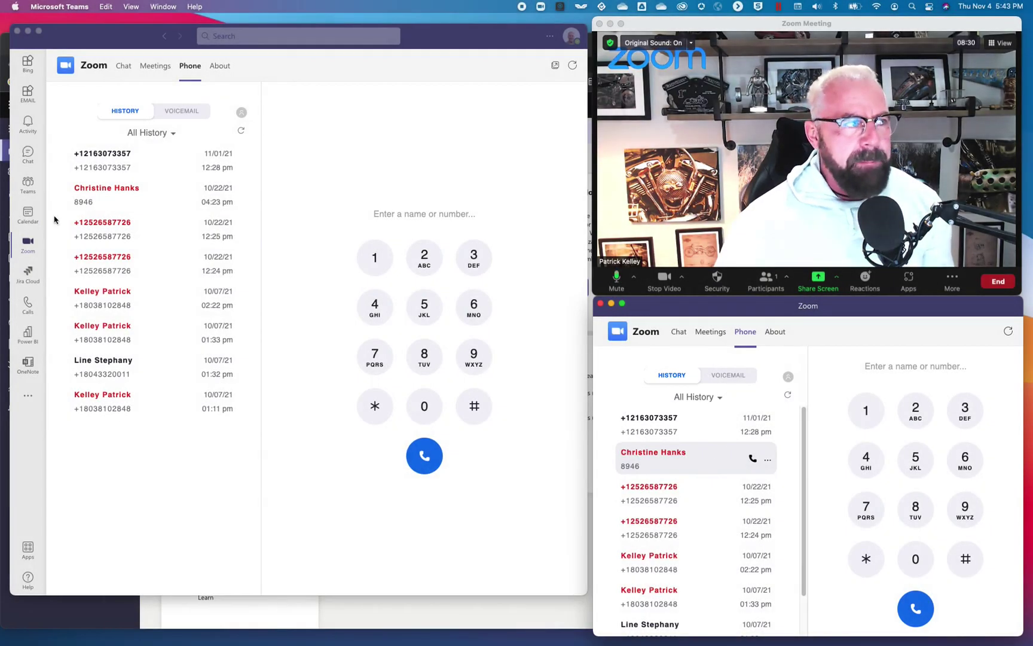
{"action": "left_click", "coordinate": [31, 190]}
{"action": "left_click", "coordinate": [31, 191]}
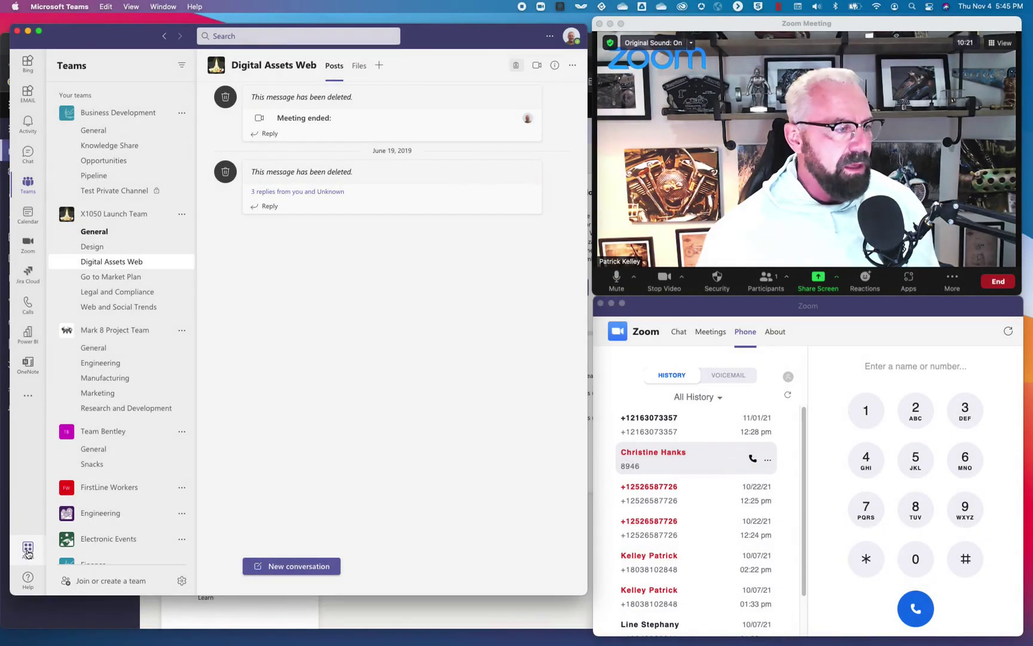
Search the Teams app store for "zoom", view the Zoom app's details and close them.
{"action": "left_click", "coordinate": [27, 551]}
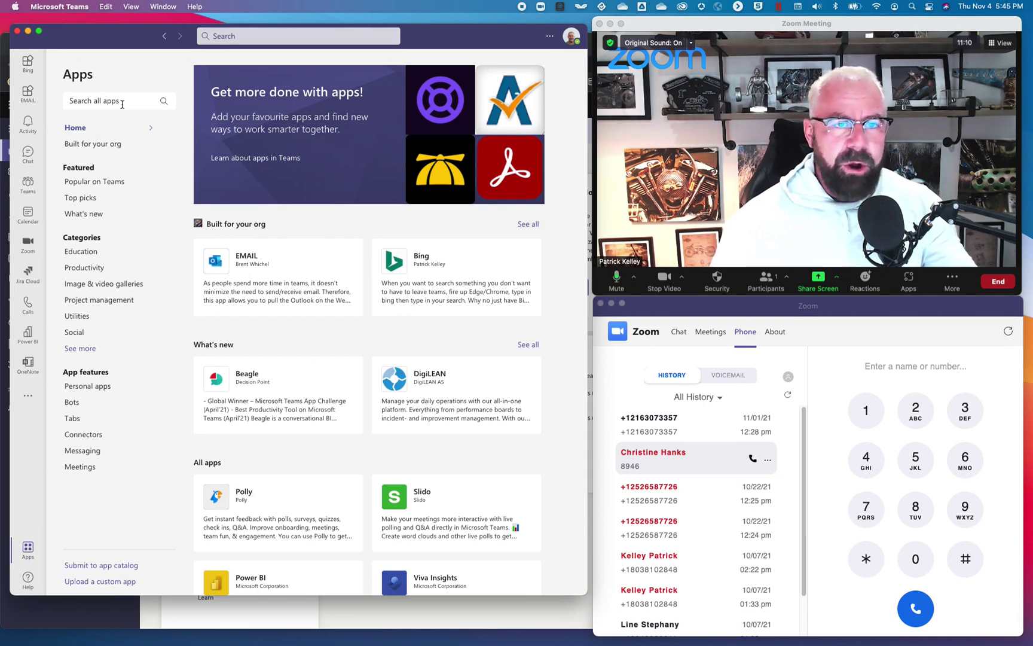
{"action": "left_click", "coordinate": [122, 104]}
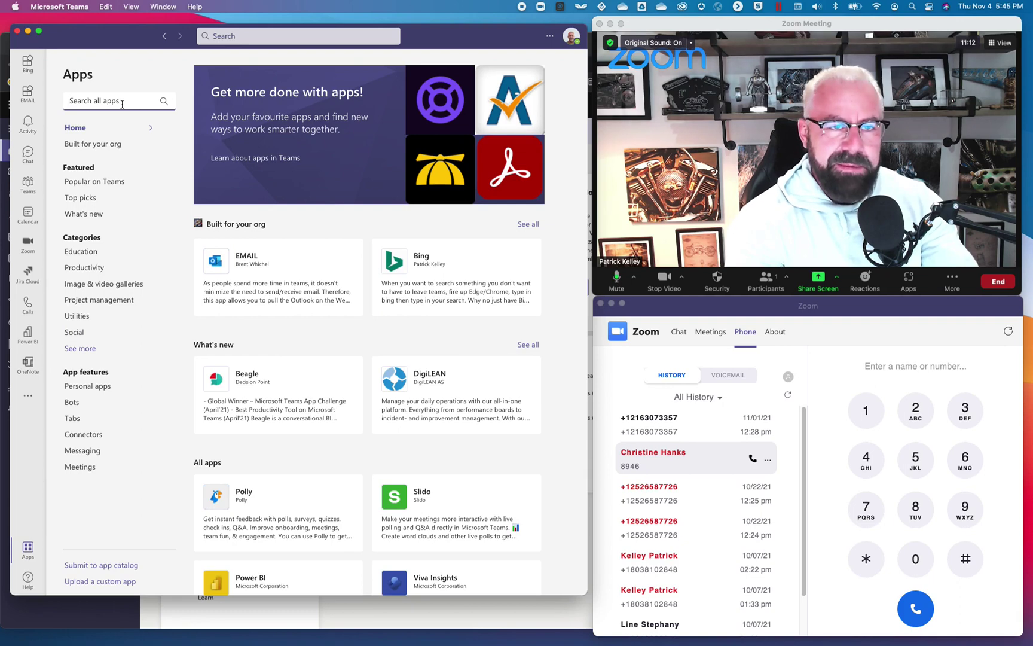
{"action": "type", "text": "zoom"}
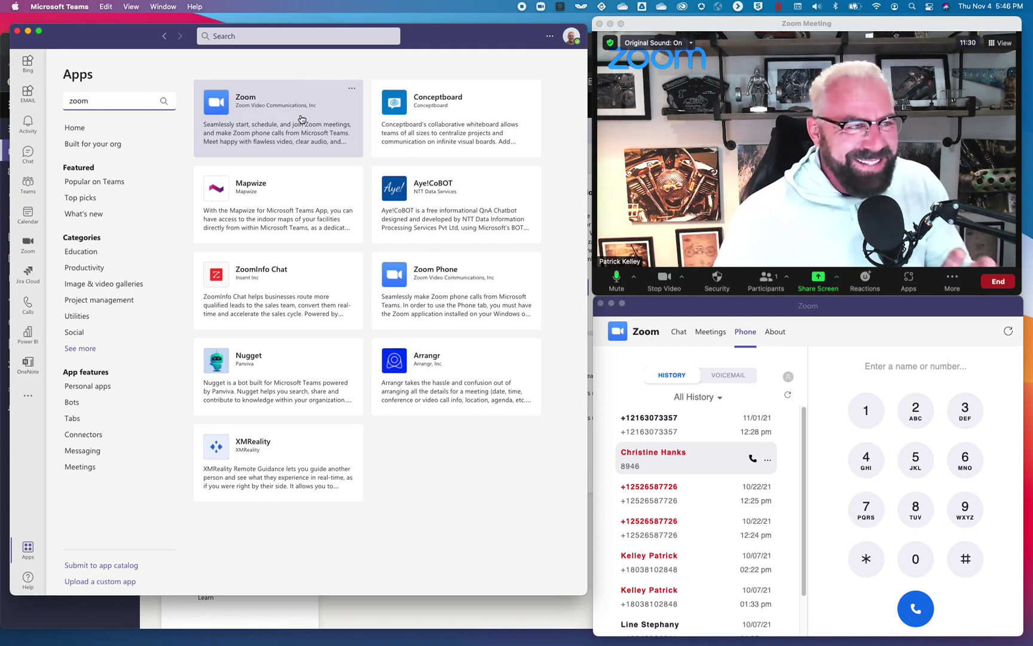
{"action": "left_click", "coordinate": [301, 118]}
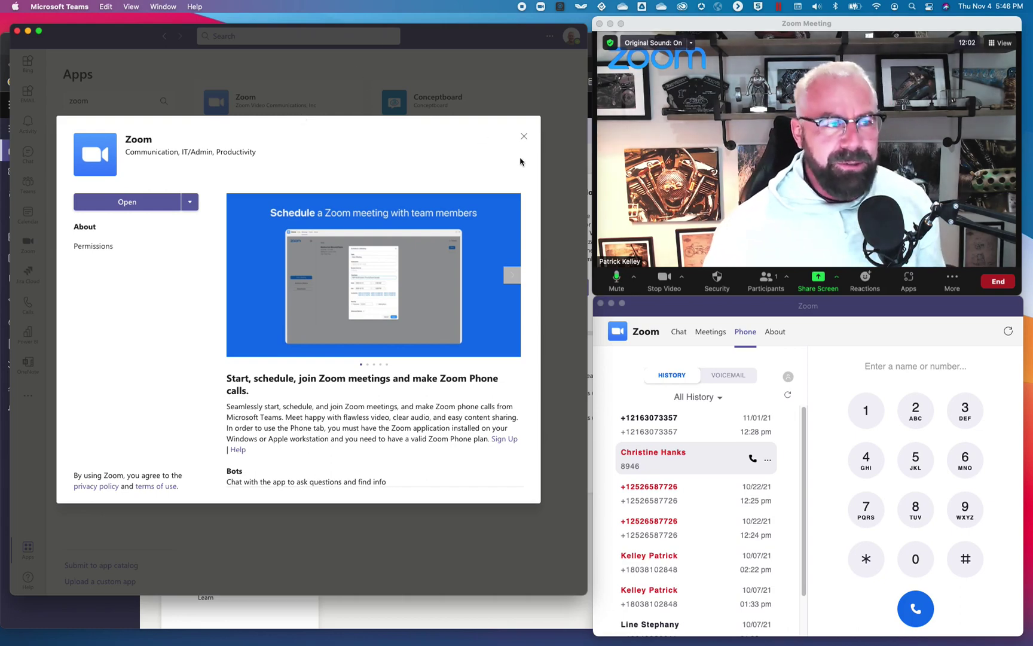
{"action": "left_click", "coordinate": [524, 137]}
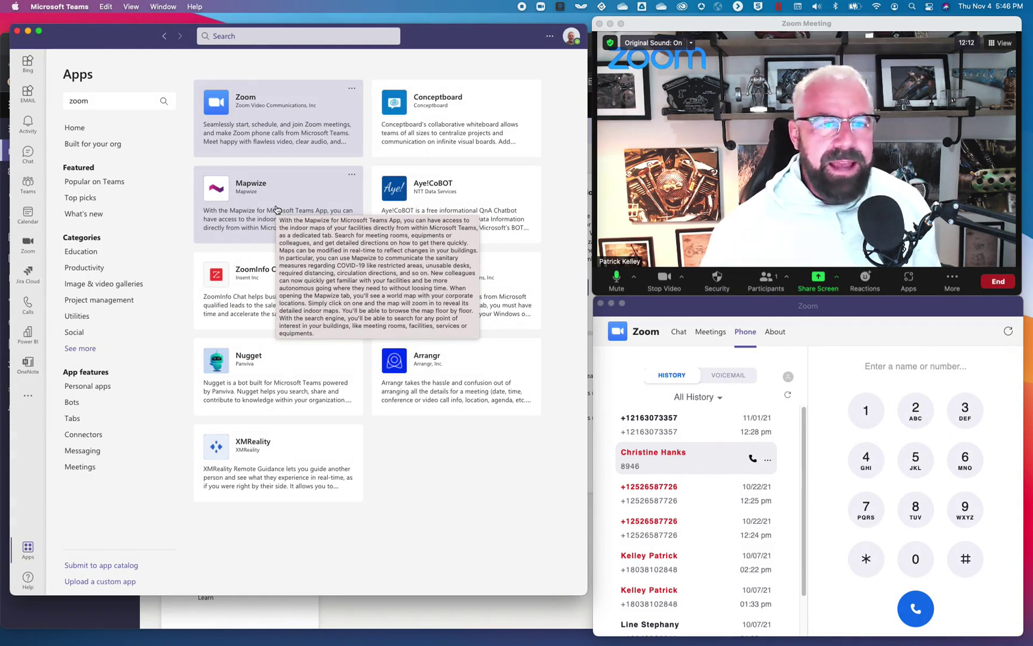
Go back to the pinned Zoom app and look at its Meetings page followed by its Phone page.
{"action": "left_click", "coordinate": [37, 251]}
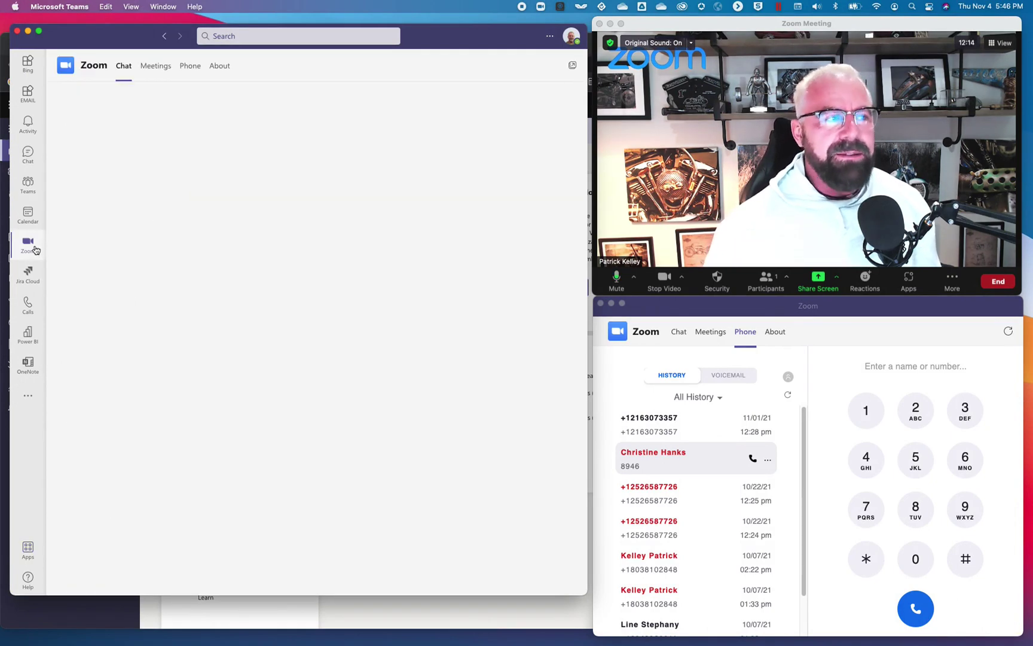
{"action": "left_click", "coordinate": [155, 67]}
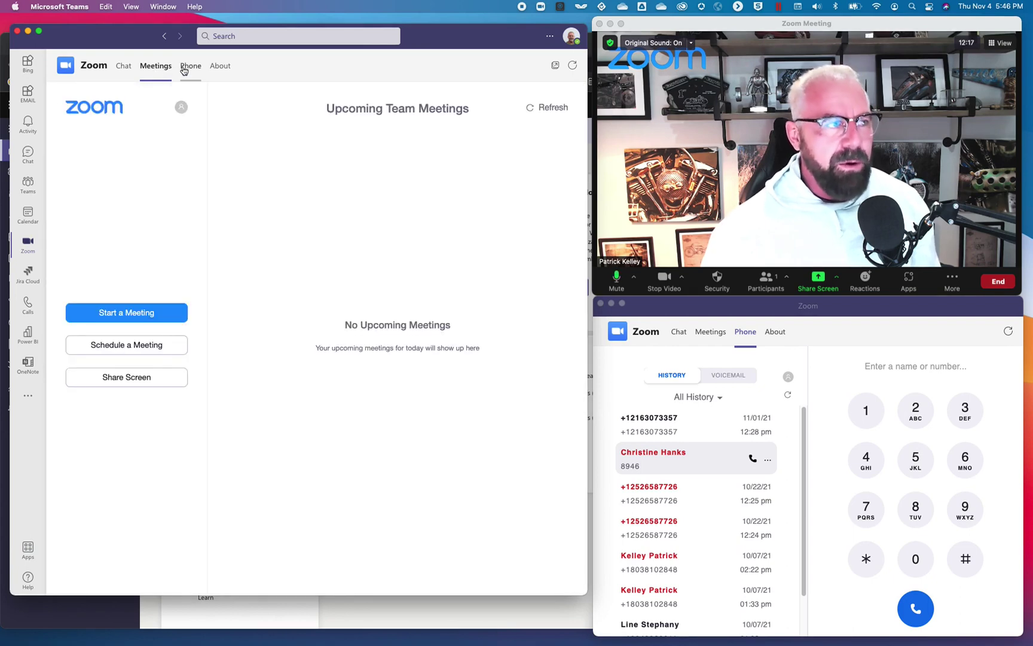
{"action": "left_click", "coordinate": [184, 70]}
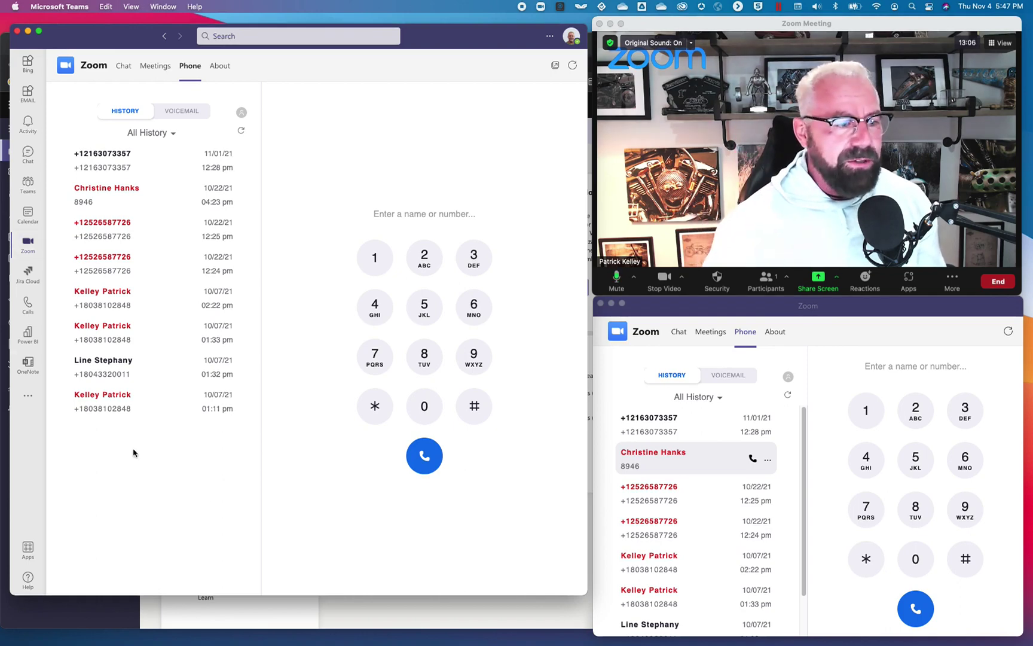
Switch to the Microsoft Teams admin center in Chrome, shrink the Zoom Meeting window and narrow the browser window beside it.
{"action": "left_click", "coordinate": [428, 603]}
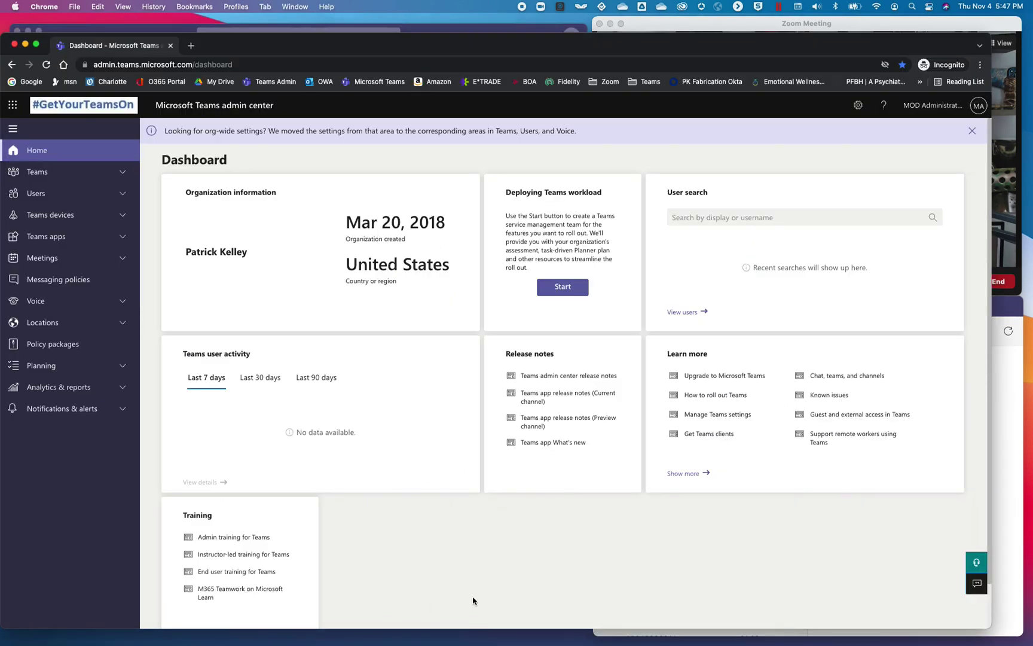
{"action": "left_click", "coordinate": [976, 26]}
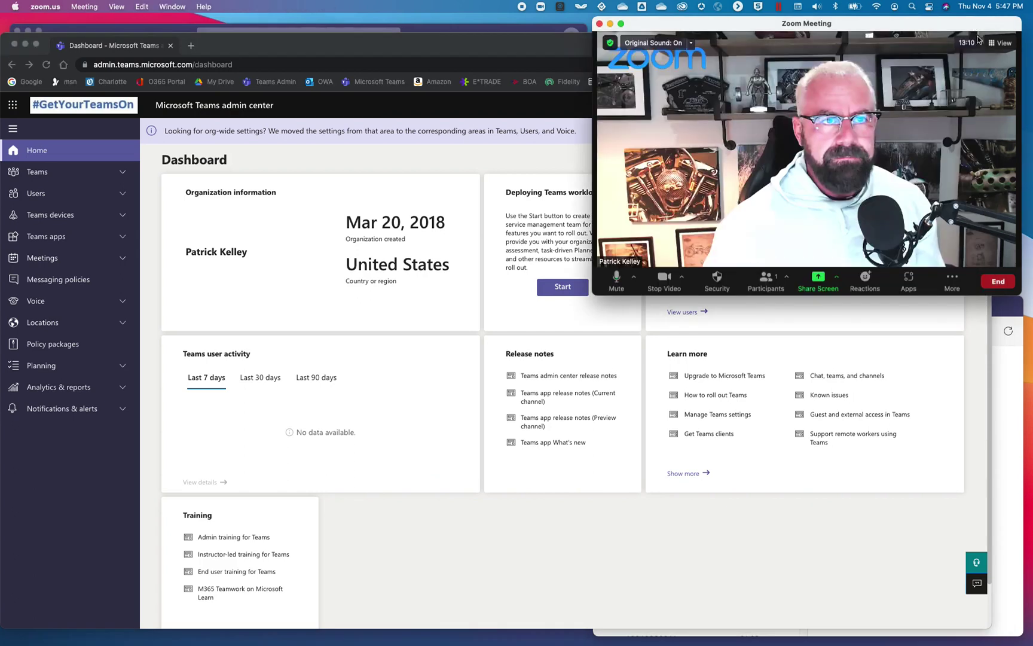
{"action": "left_click_drag", "start_coordinate": [1017, 300], "coordinate": [932, 210]}
{"action": "left_click_drag", "start_coordinate": [732, 28], "coordinate": [806, 32]}
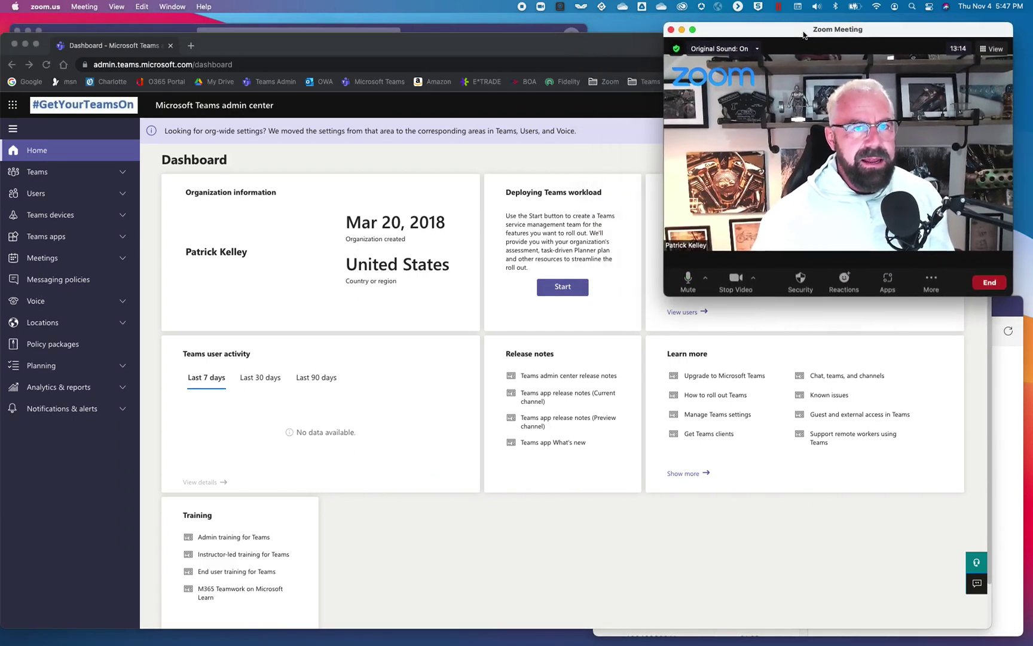
{"action": "left_click", "coordinate": [984, 622]}
{"action": "left_click_drag", "start_coordinate": [987, 627], "coordinate": [678, 608]}
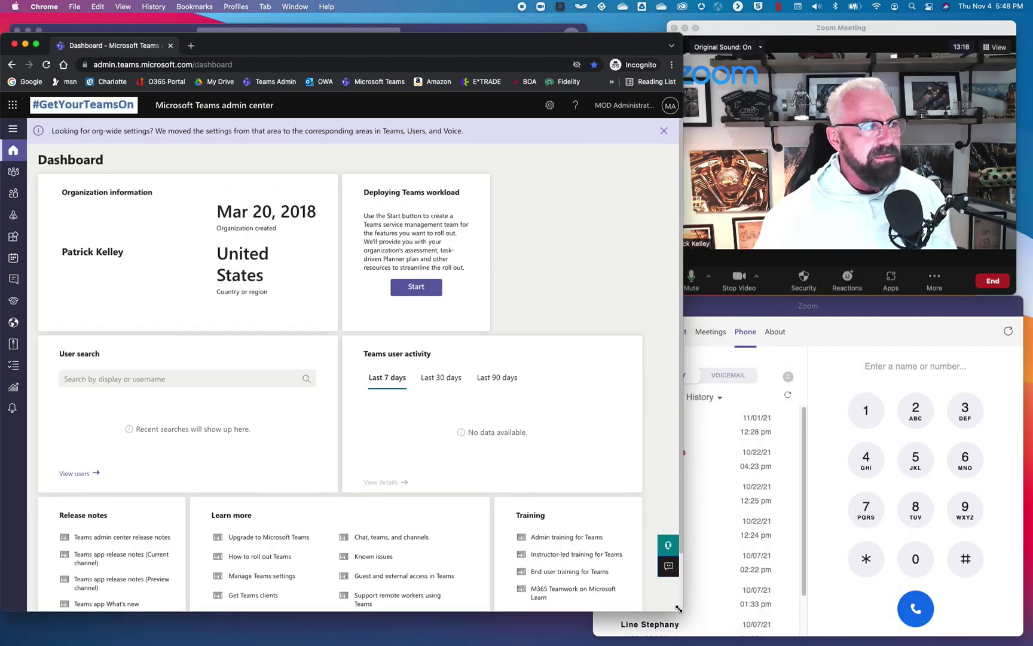
Open the Manage apps page under Teams apps and adjust the browser width to show the full navigation beside the page.
{"action": "mouse_move", "coordinate": [20, 238]}
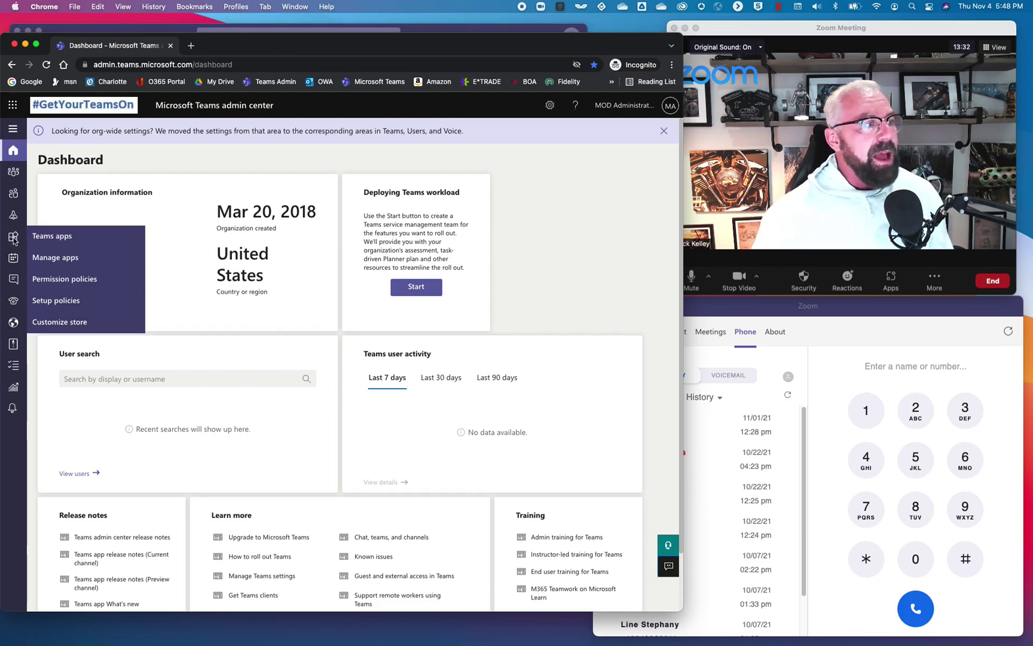
{"action": "mouse_move", "coordinate": [25, 407]}
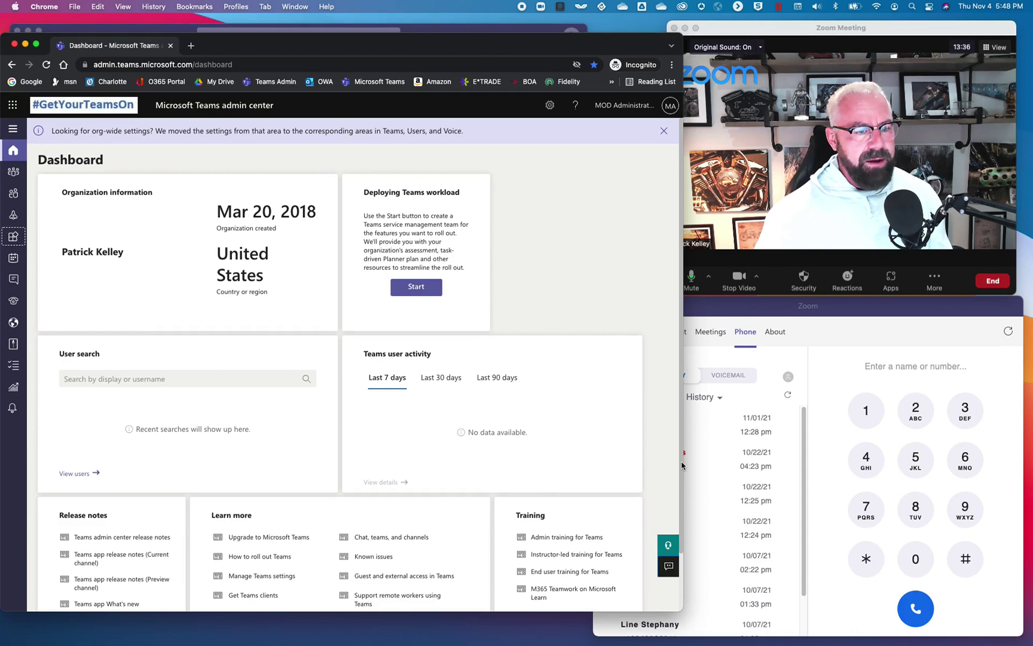
{"action": "left_click_drag", "start_coordinate": [683, 460], "coordinate": [789, 461]}
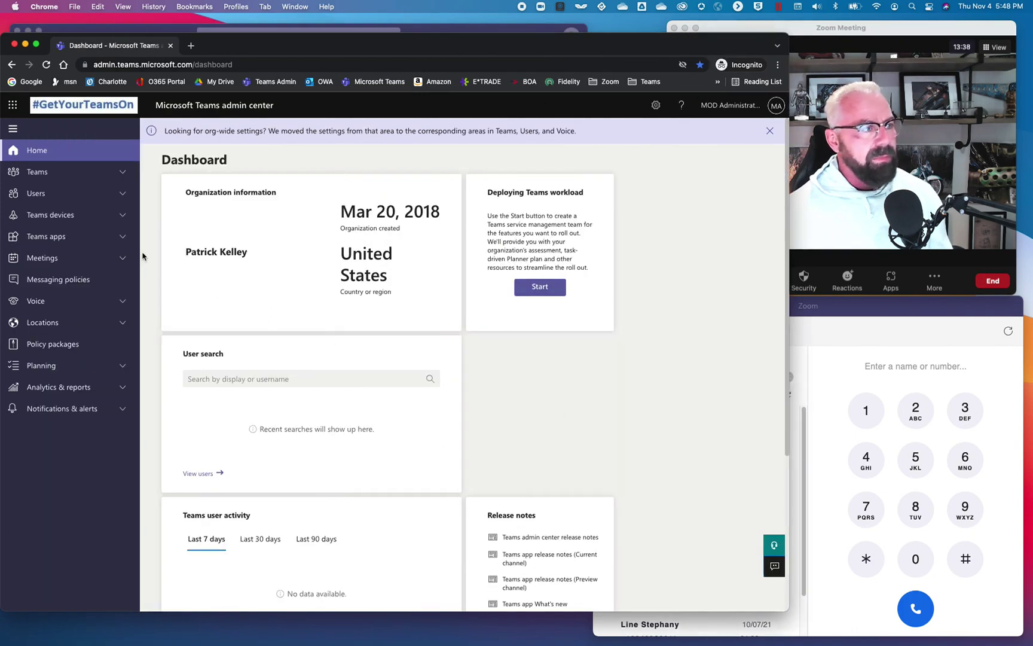
{"action": "left_click", "coordinate": [83, 239]}
{"action": "left_click", "coordinate": [77, 261]}
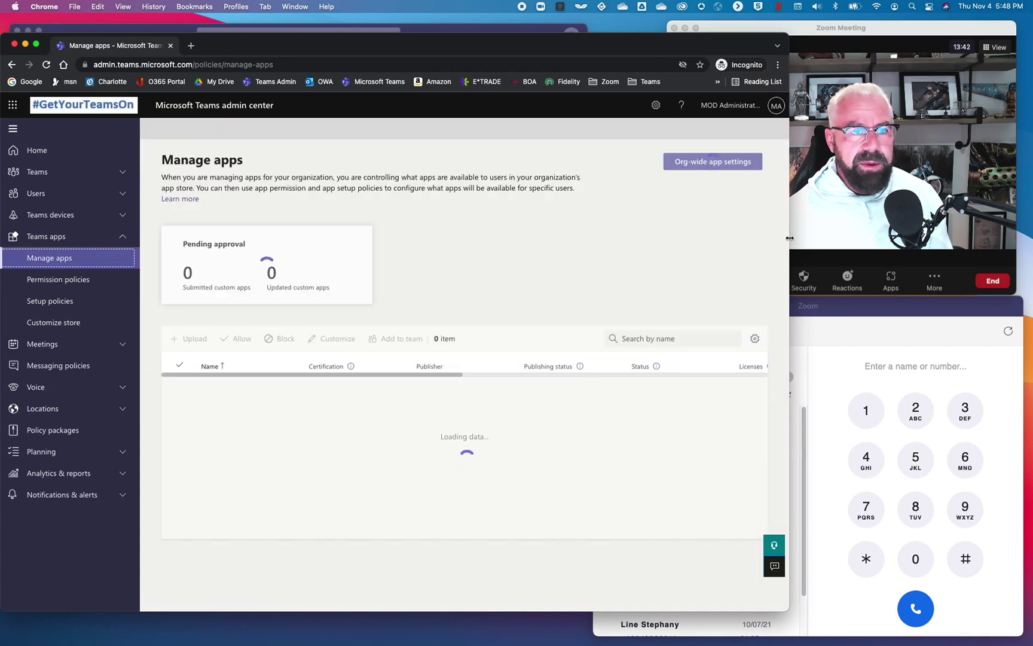
{"action": "left_click_drag", "start_coordinate": [789, 241], "coordinate": [723, 237]}
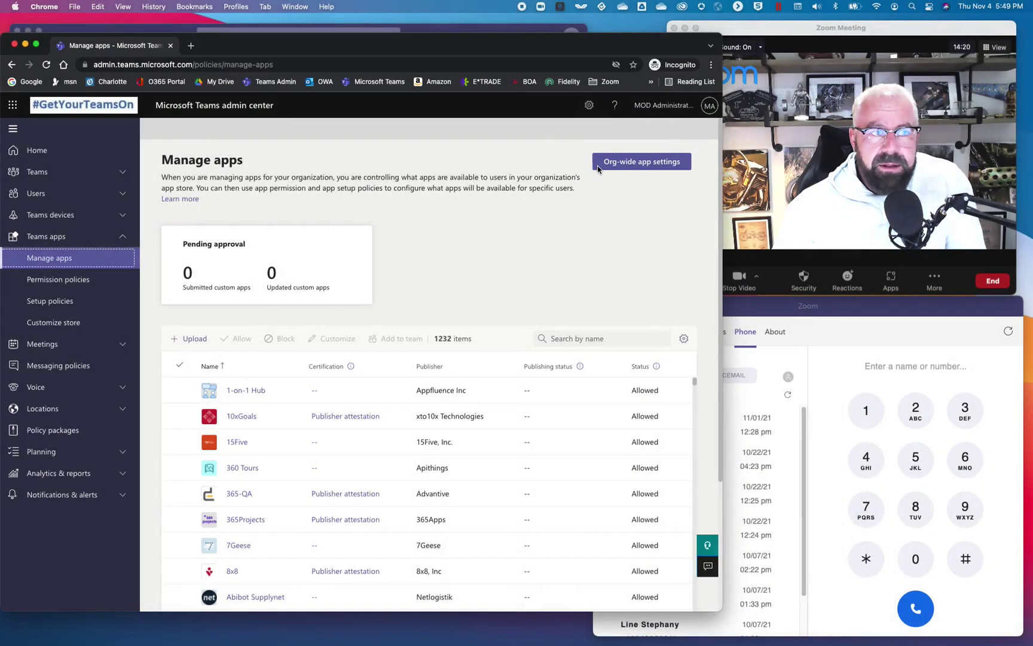
Open the org-wide app settings and view the explanation for allowing newly published third-party apps by default.
{"action": "left_click", "coordinate": [616, 162]}
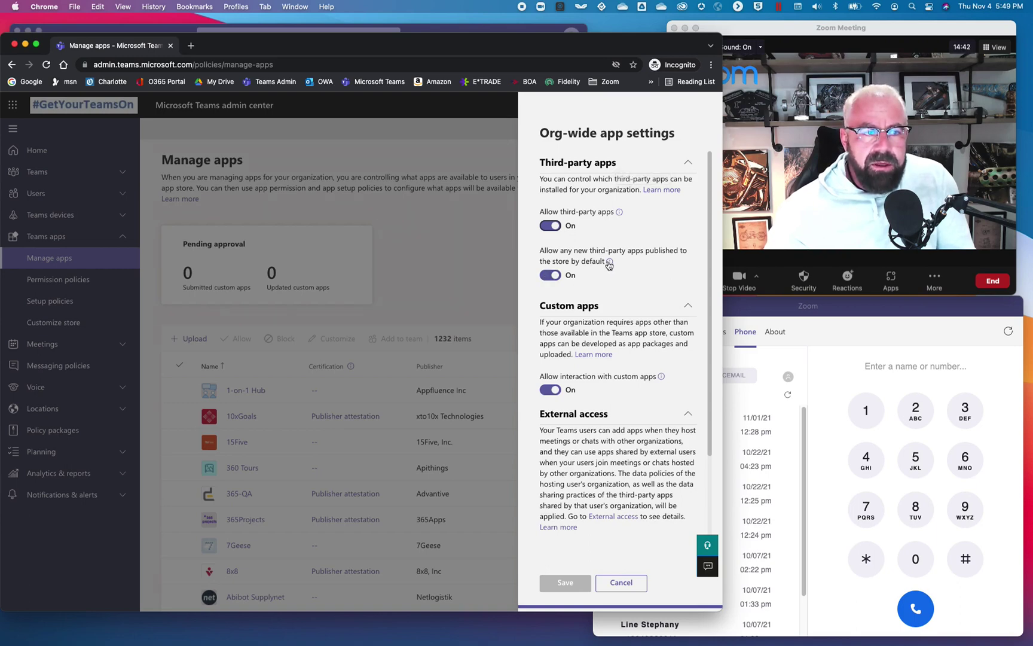
{"action": "mouse_move", "coordinate": [609, 265]}
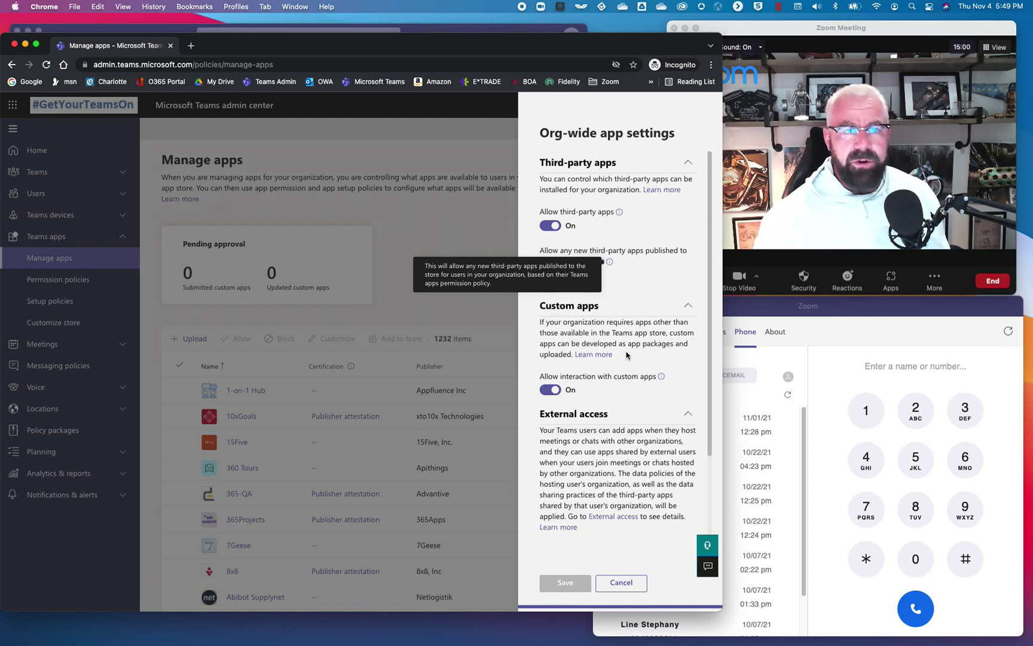
{"action": "key", "text": "Escape"}
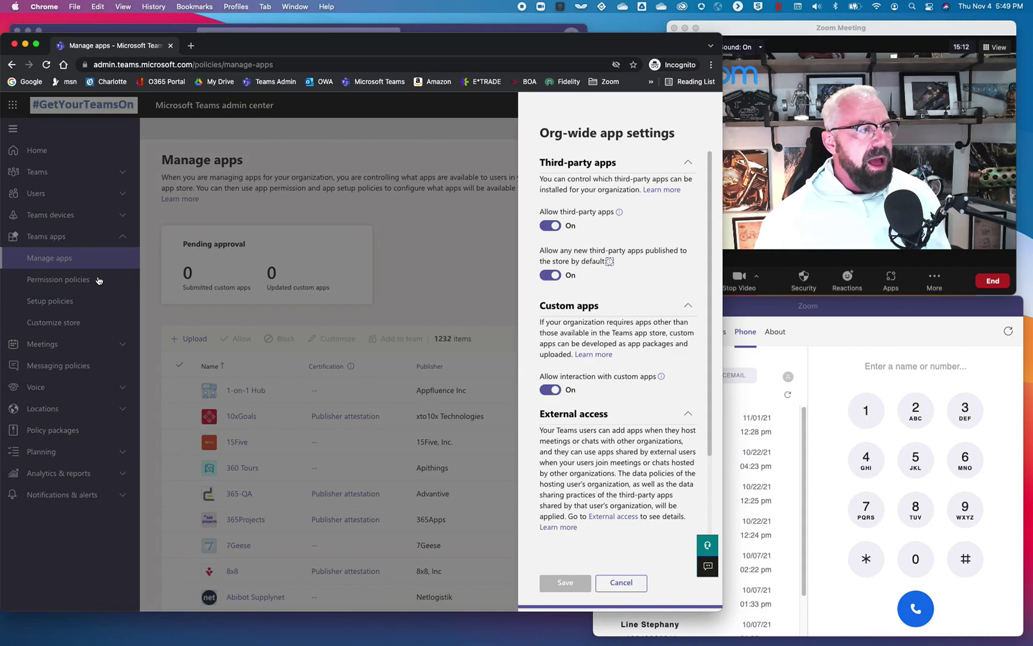
Open the Global app permission policy and review the choices for Microsoft and third-party apps, keeping Allow all apps.
{"action": "left_click", "coordinate": [98, 280]}
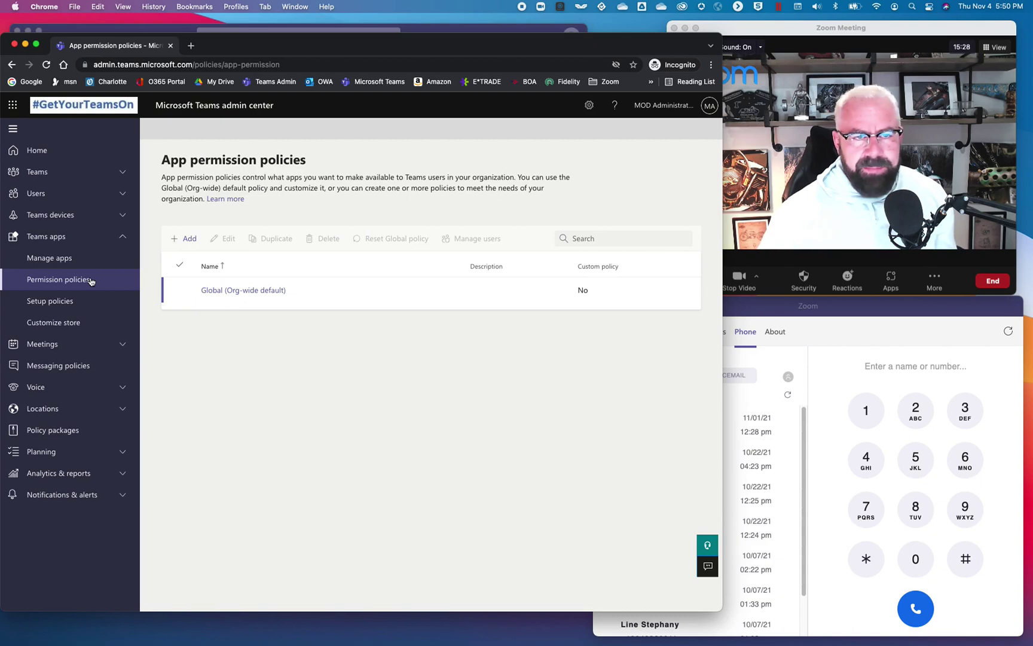
{"action": "left_click", "coordinate": [256, 292]}
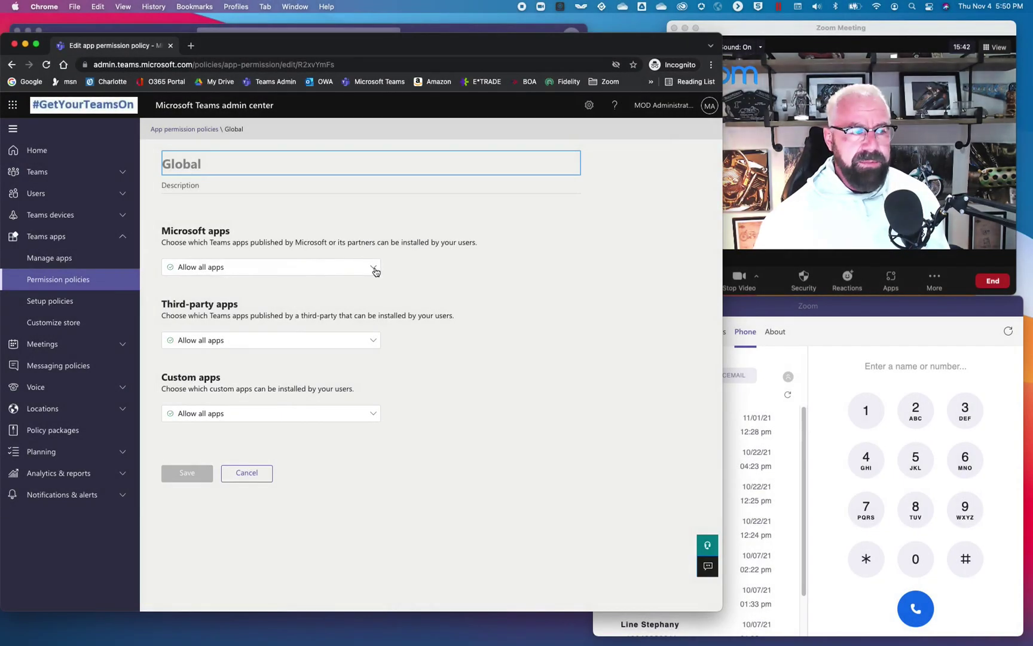
{"action": "left_click", "coordinate": [373, 268]}
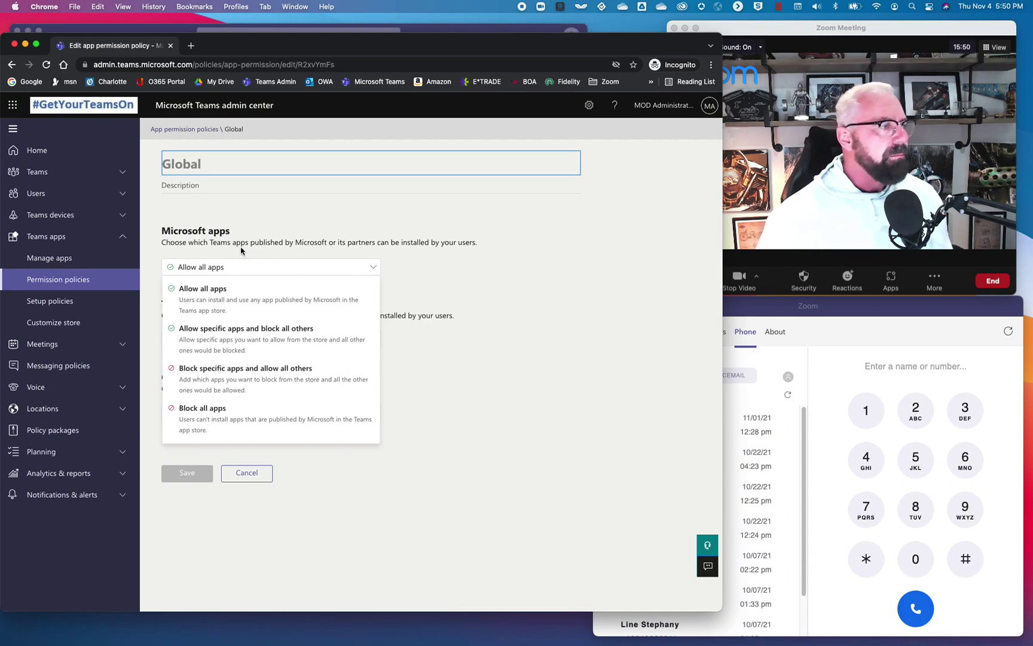
{"action": "left_click", "coordinate": [286, 266]}
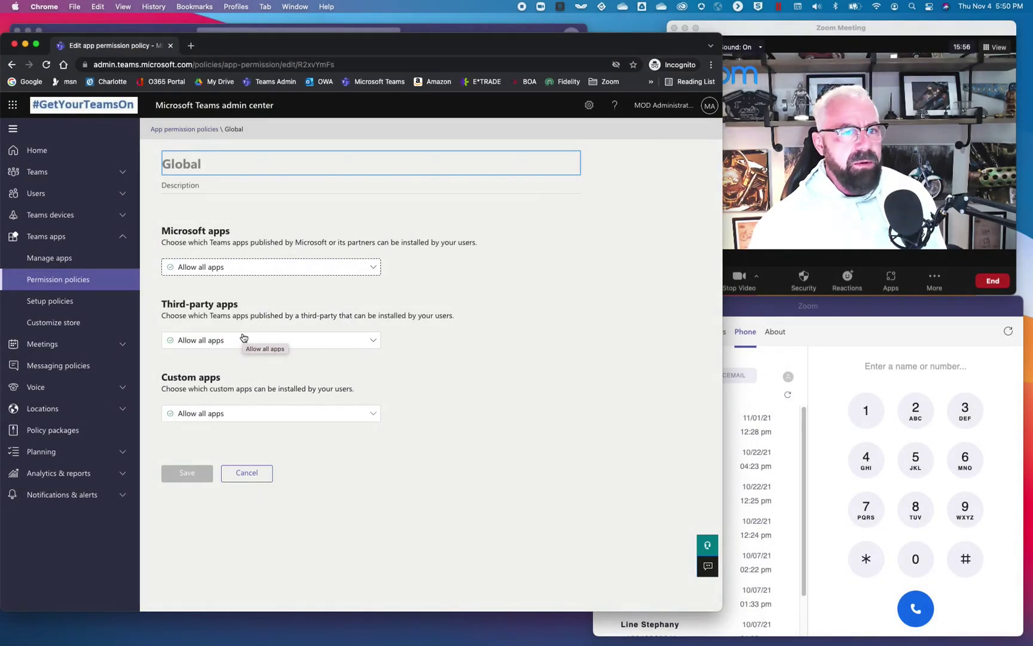
{"action": "left_click", "coordinate": [244, 338]}
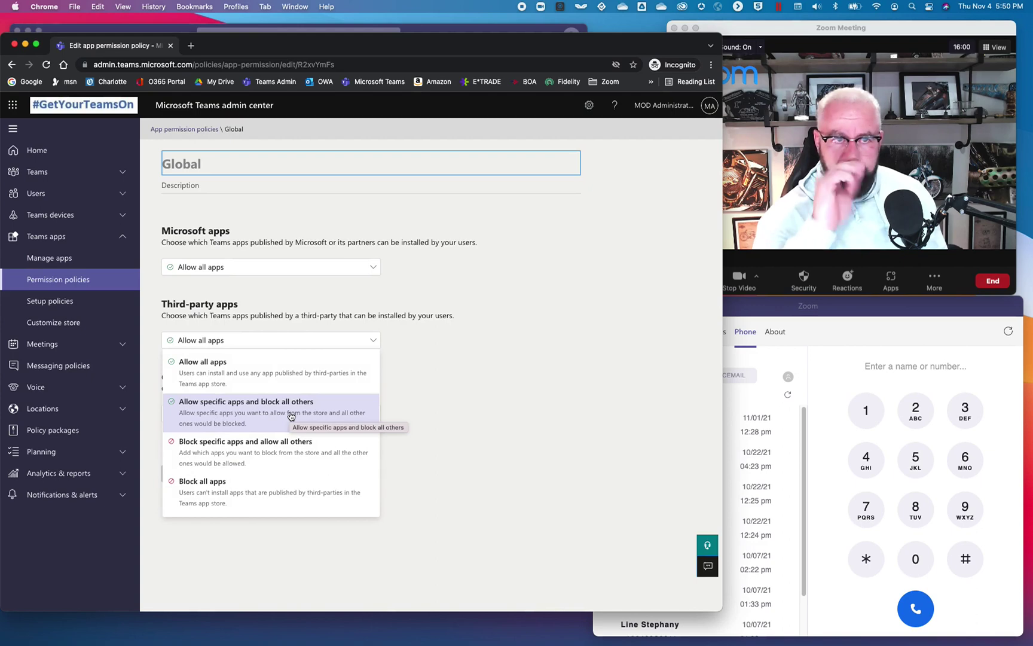
{"action": "left_click", "coordinate": [180, 362]}
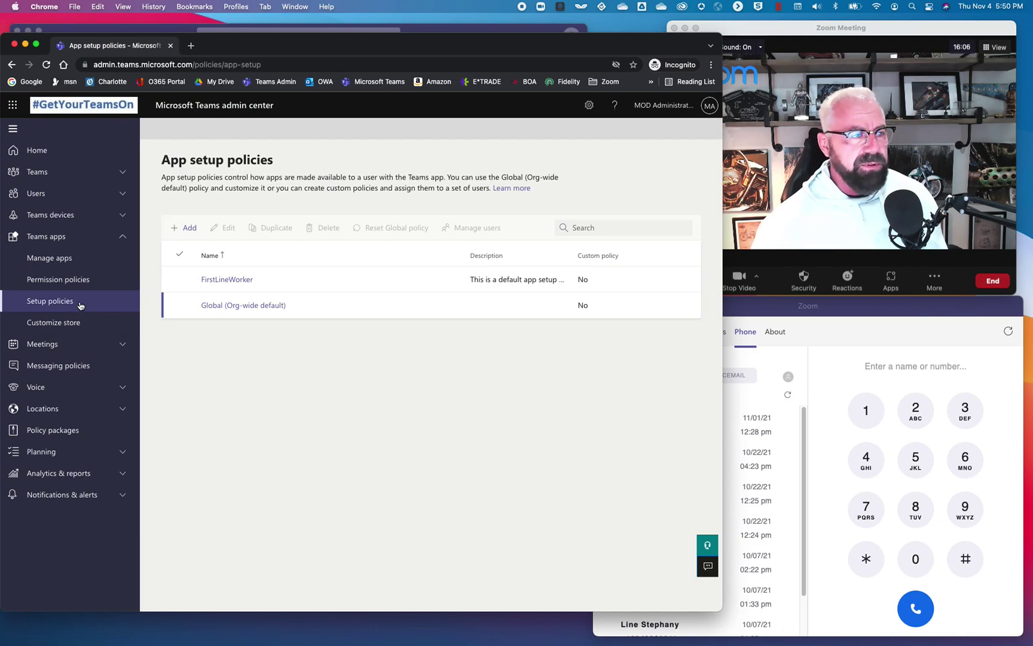
Remove 8x8 from the installed apps in the Global (Org-wide default) app setup policy.
{"action": "left_click", "coordinate": [202, 307]}
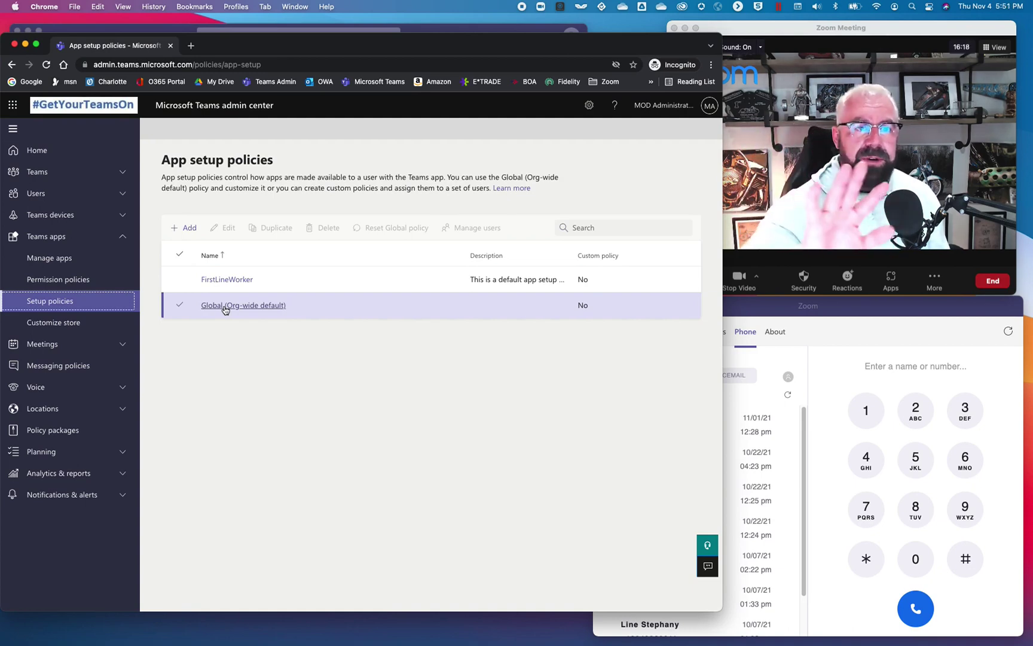
{"action": "left_click", "coordinate": [225, 306]}
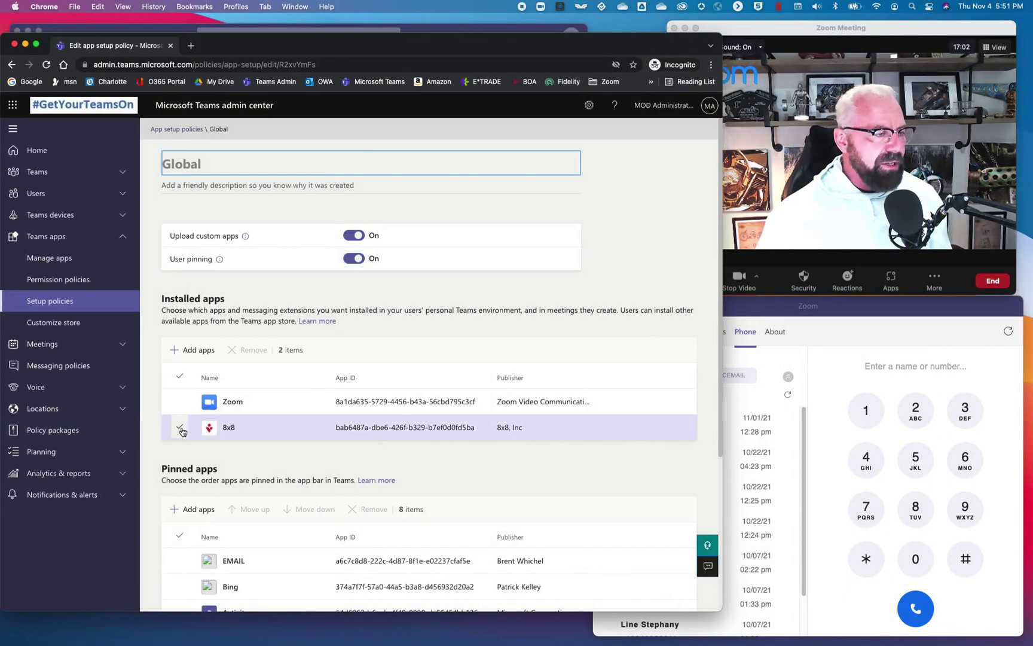
{"action": "left_click", "coordinate": [180, 429]}
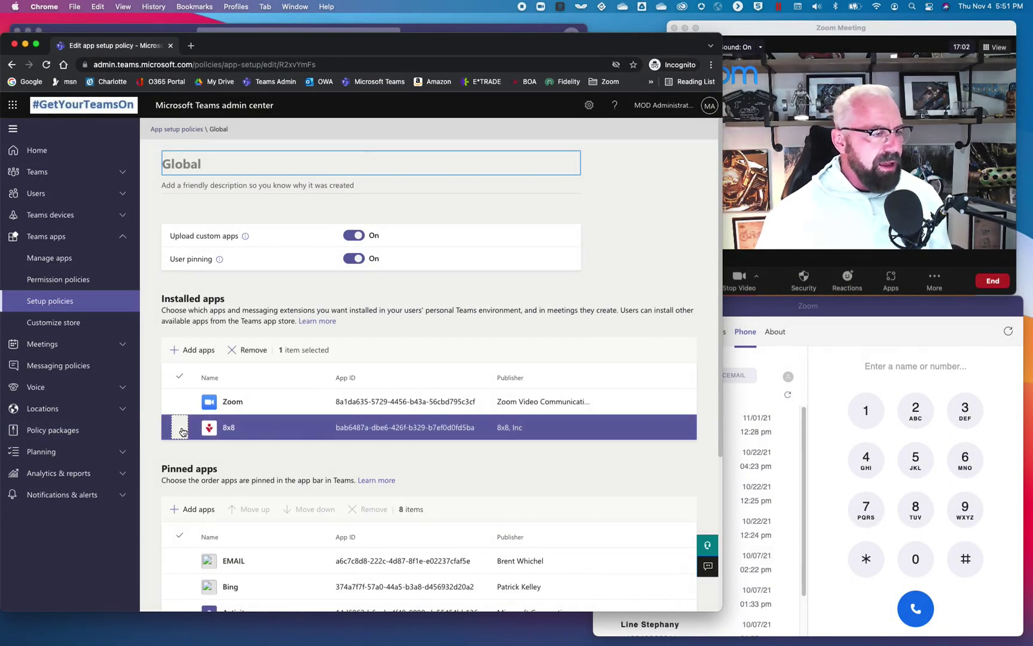
{"action": "left_click", "coordinate": [238, 352]}
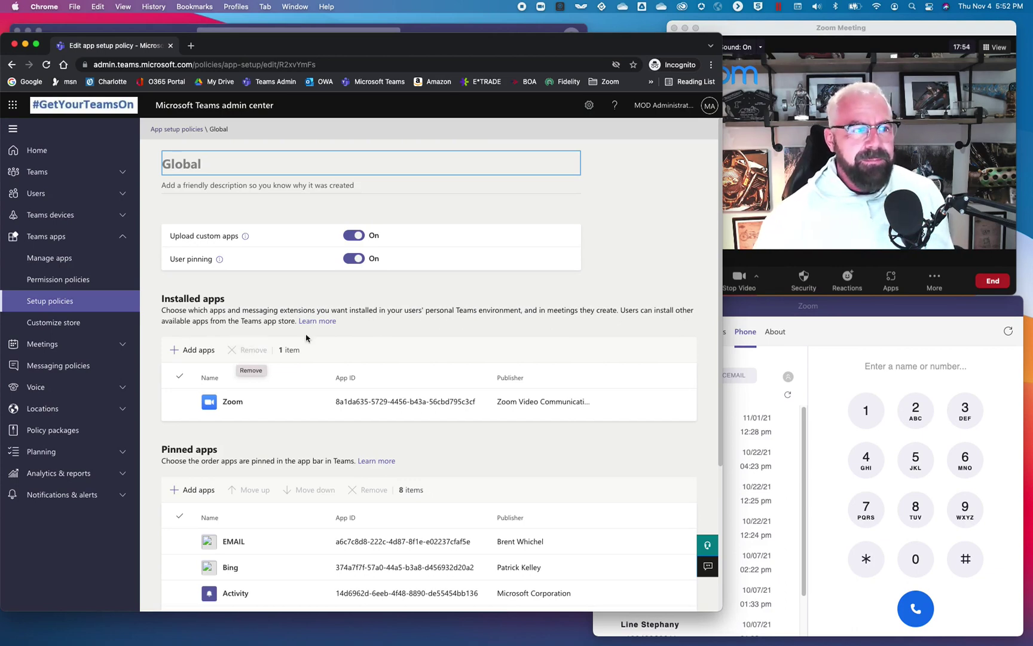
Minimize the browser and return to the Digital Assets Web channel in Microsoft Teams.
{"action": "left_click", "coordinate": [25, 44]}
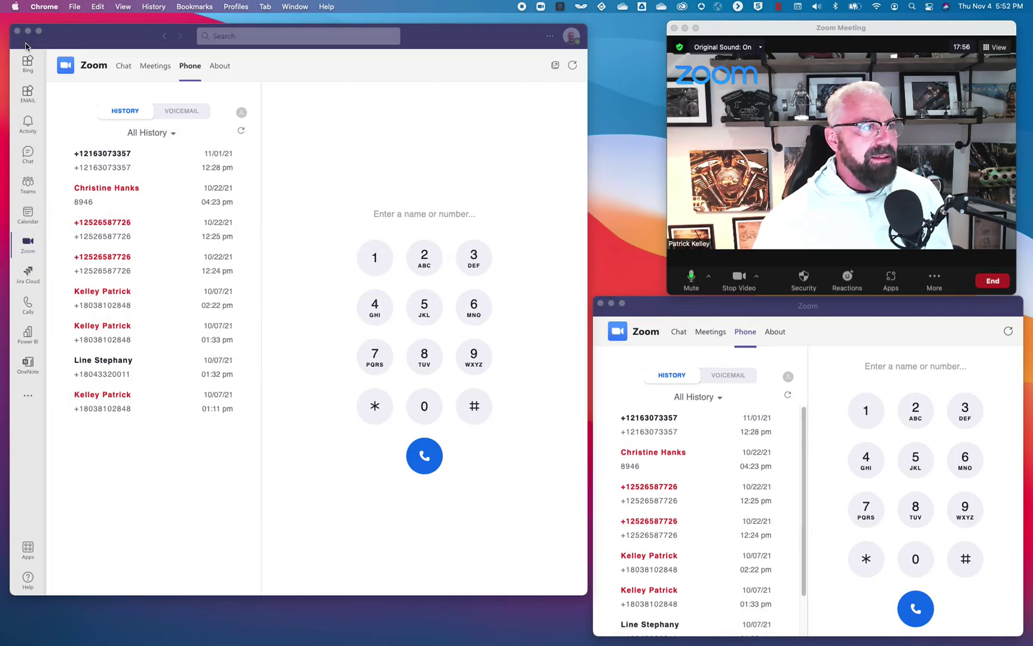
{"action": "left_click", "coordinate": [31, 183]}
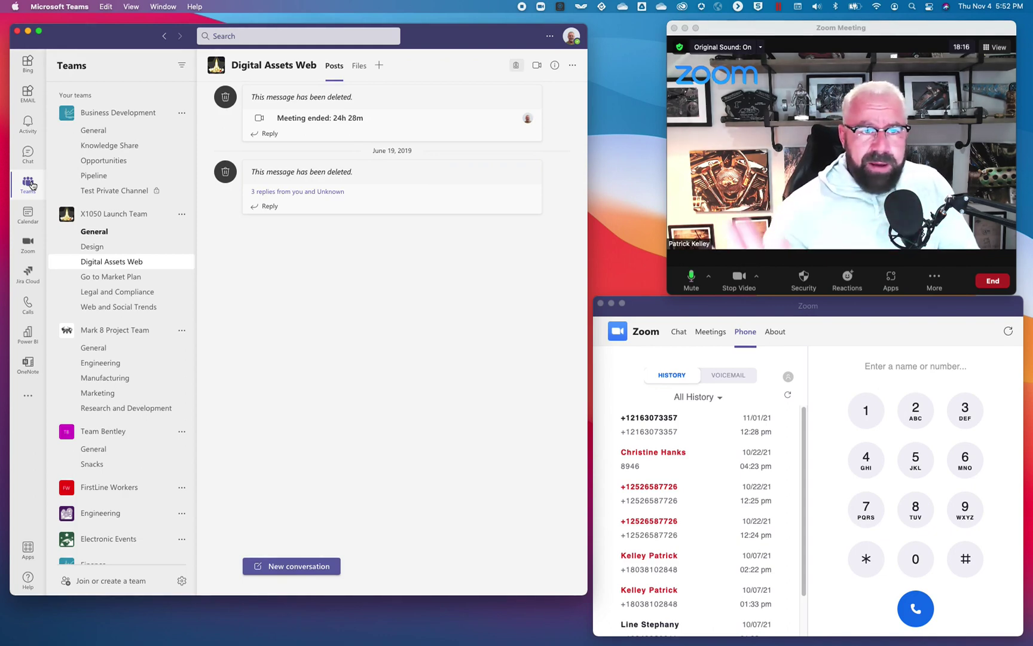
Show the Meetings page in the popped-out Zoom window and start scheduling a meeting.
{"action": "left_click", "coordinate": [715, 334]}
{"action": "left_click", "coordinate": [716, 334]}
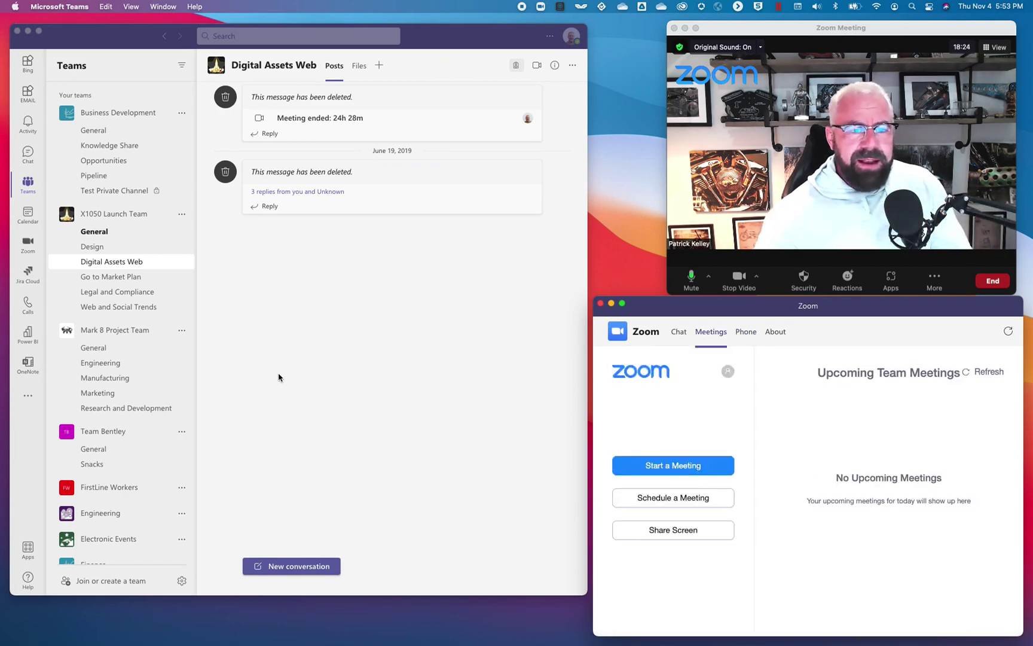
{"action": "left_click", "coordinate": [685, 498]}
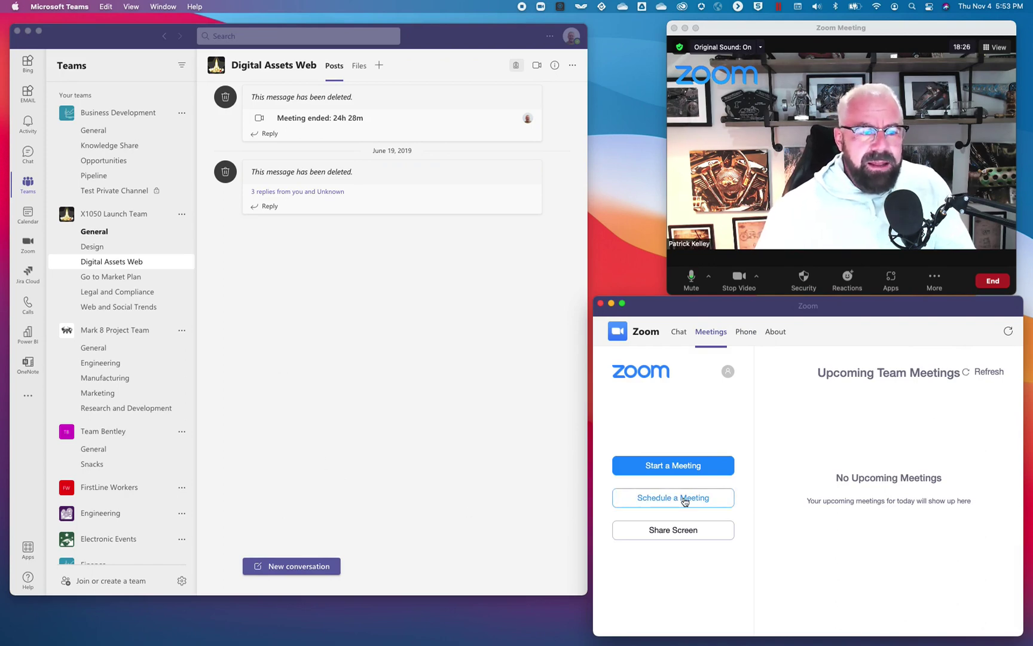